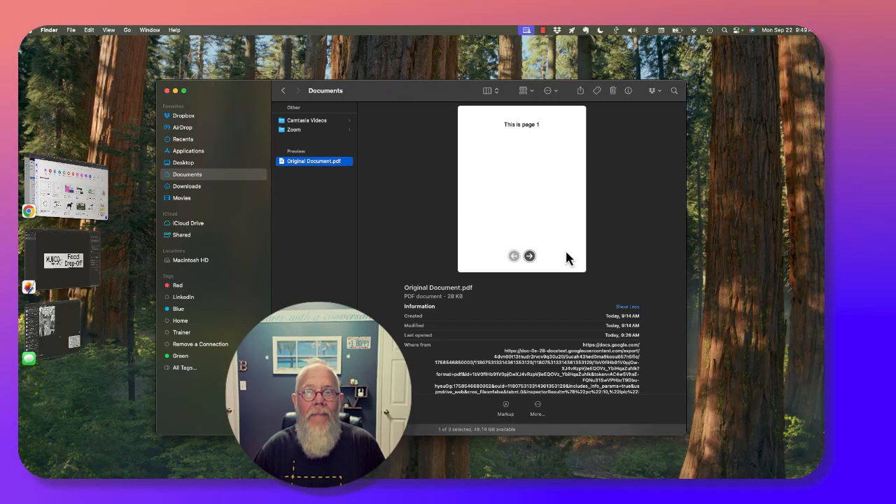
# Duplicate Original Document.pdf in the Documents folder and compare the file details of the copy and the original.
pyautogui.rightClick(294, 164)
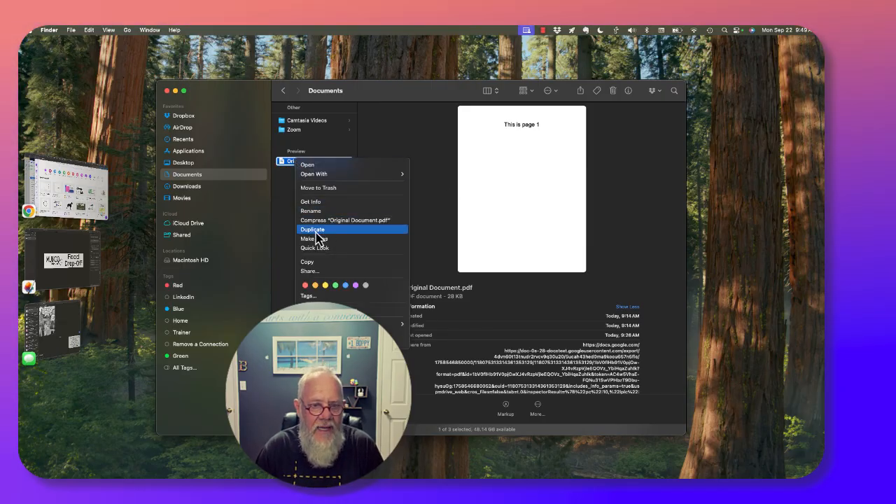
pyautogui.click(314, 231)
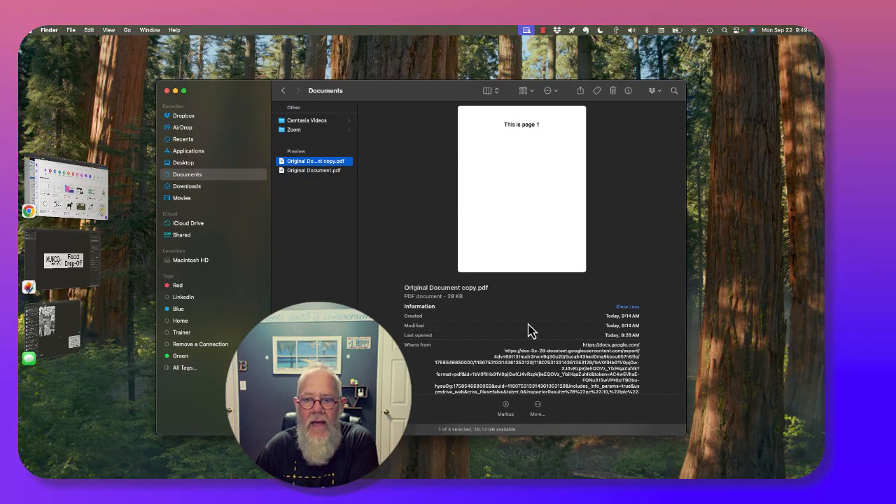
pyautogui.scroll(-5, 530, 331)
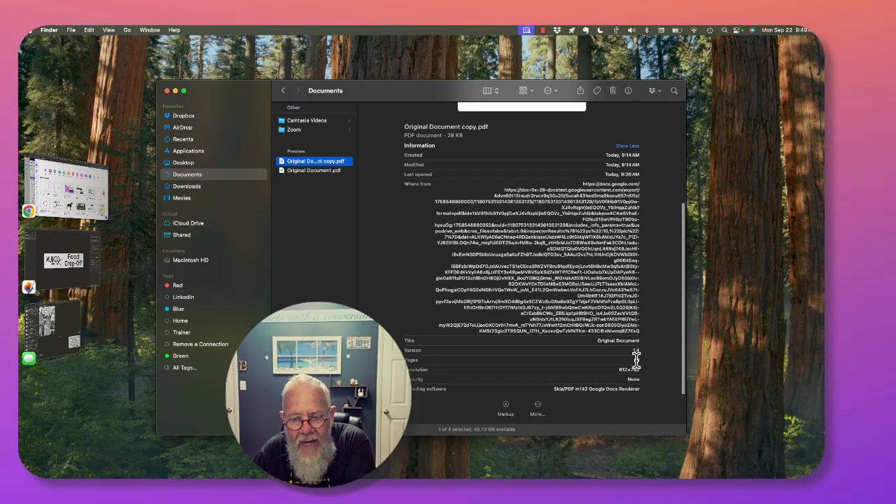
pyautogui.click(313, 172)
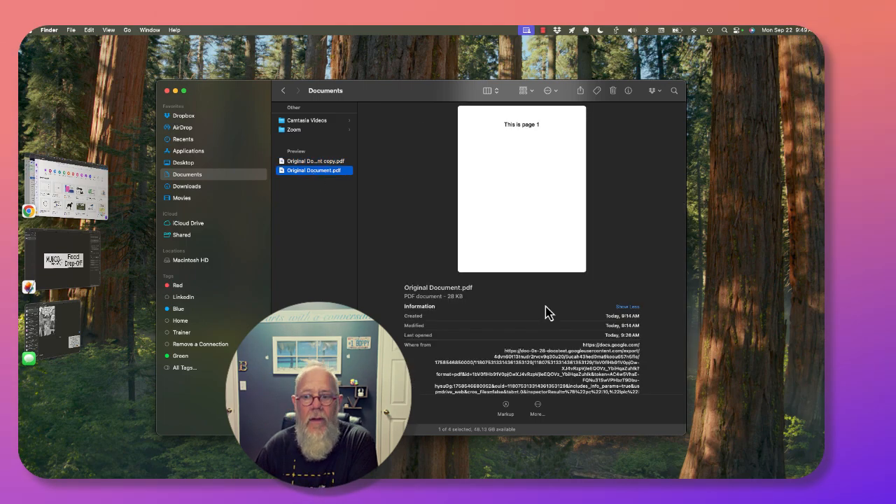
pyautogui.scroll(-5, 560, 311)
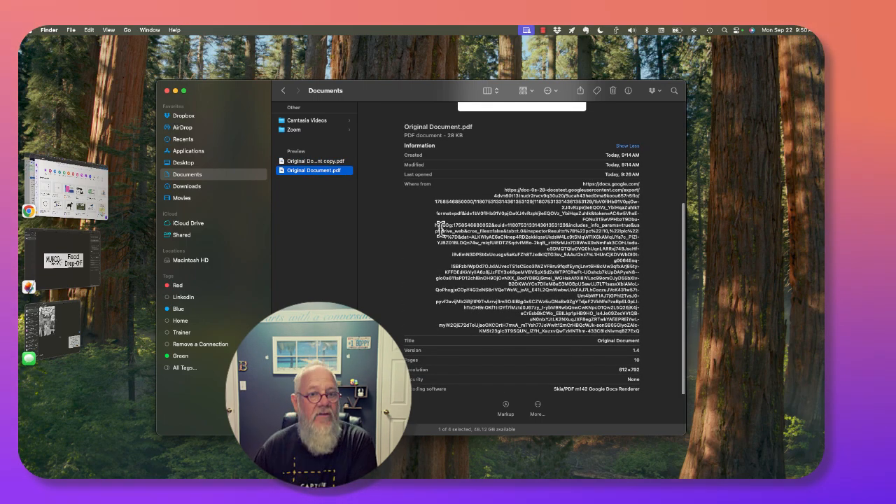
# Open Original Document copy.pdf with Preview.
pyautogui.click(302, 164)
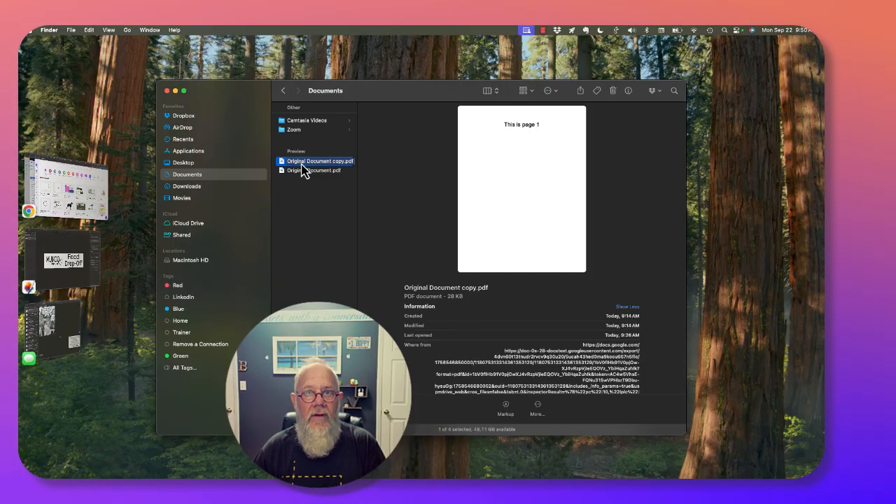
pyautogui.click(289, 162)
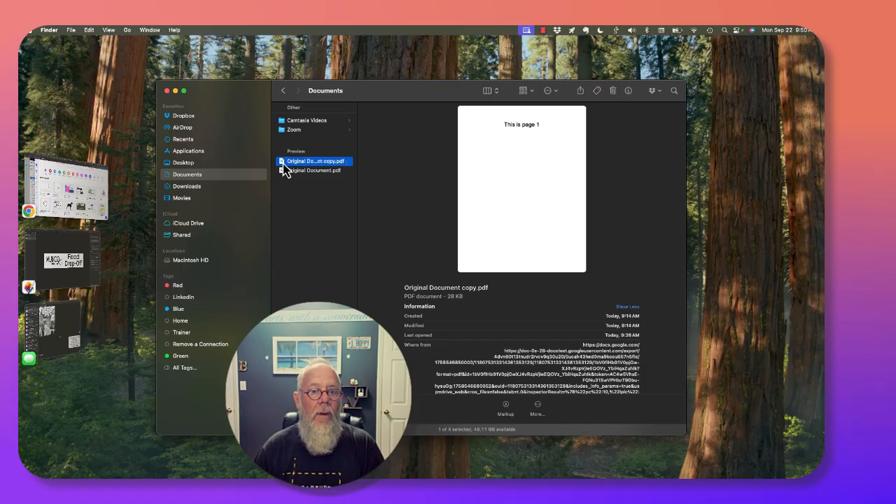
pyautogui.rightClick(286, 168)
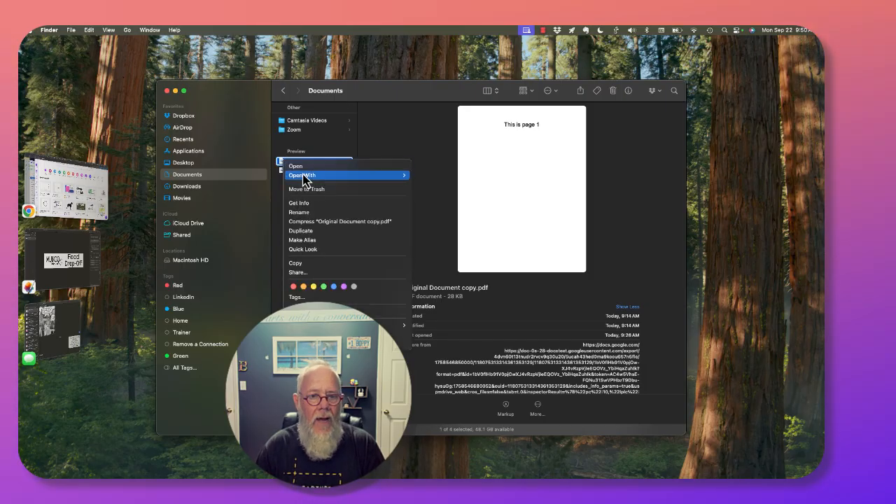
pyautogui.moveTo(306, 176)
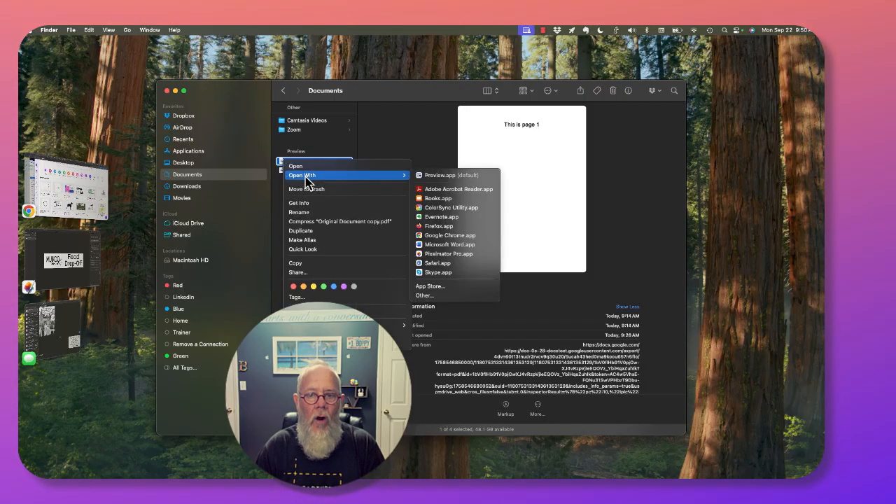
pyautogui.click(444, 176)
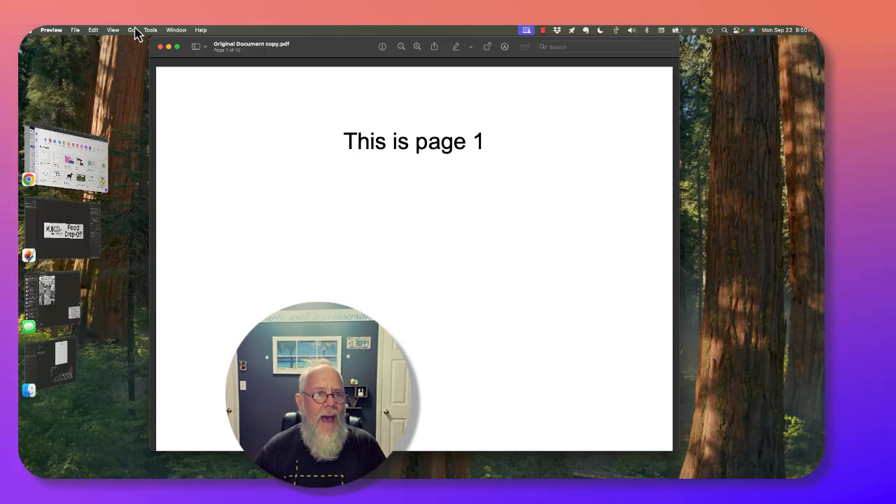
# Show the page thumbnails of Original Document copy.pdf and look through all its pages.
pyautogui.click(113, 30)
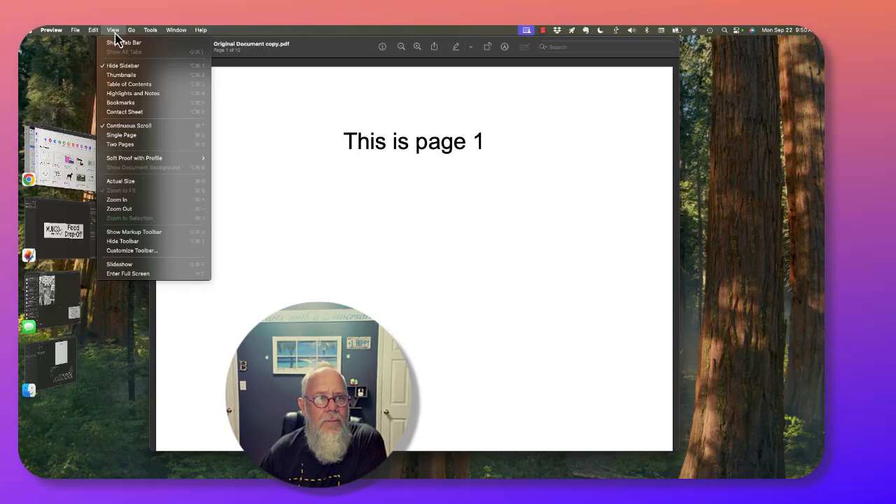
pyautogui.click(117, 77)
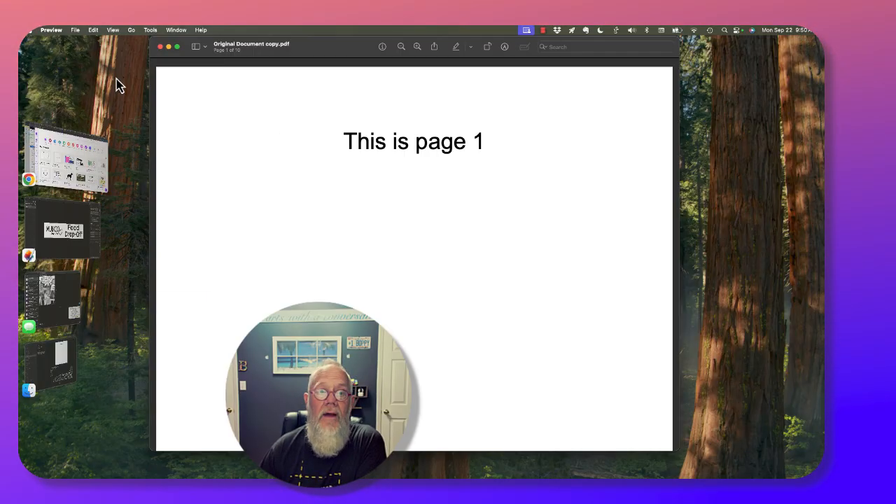
pyautogui.scroll(-5, 192, 245)
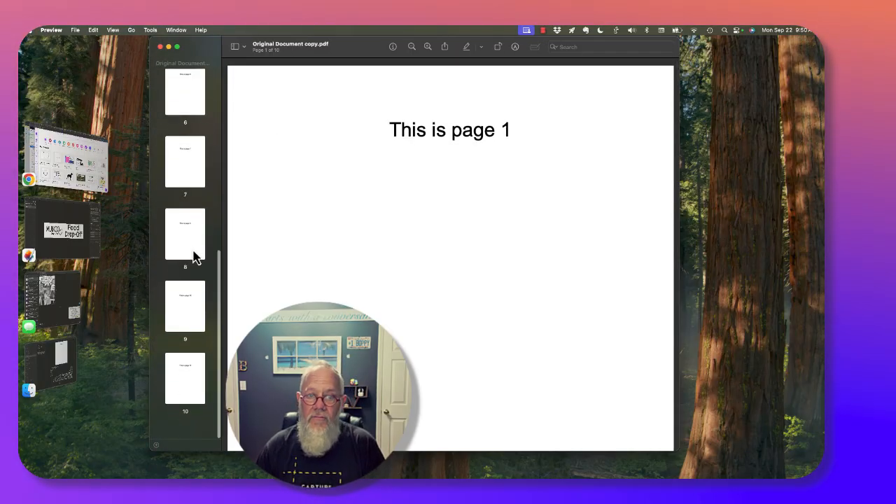
pyautogui.scroll(5, 193, 251)
pyautogui.scroll(-5, 193, 257)
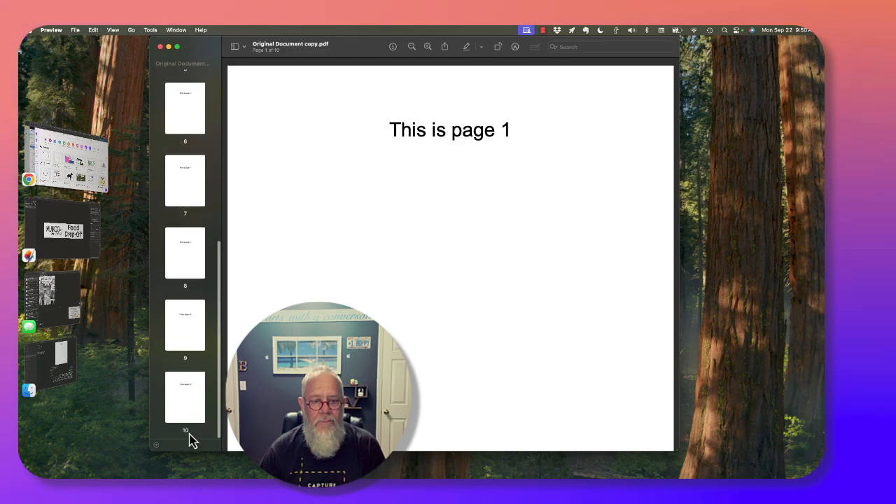
pyautogui.scroll(5, 194, 196)
# Delete the page reading "This is page 2" from the PDF copy and check the pages around the gap.
pyautogui.click(190, 176)
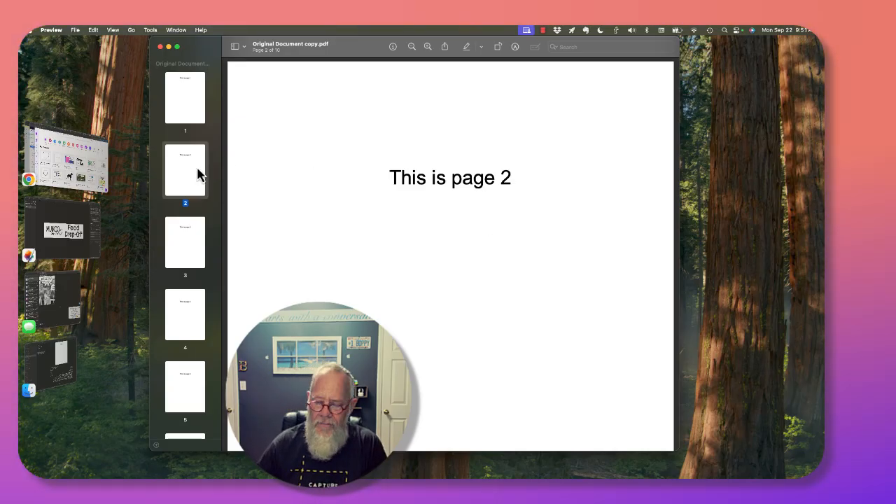
pyautogui.press('Delete')
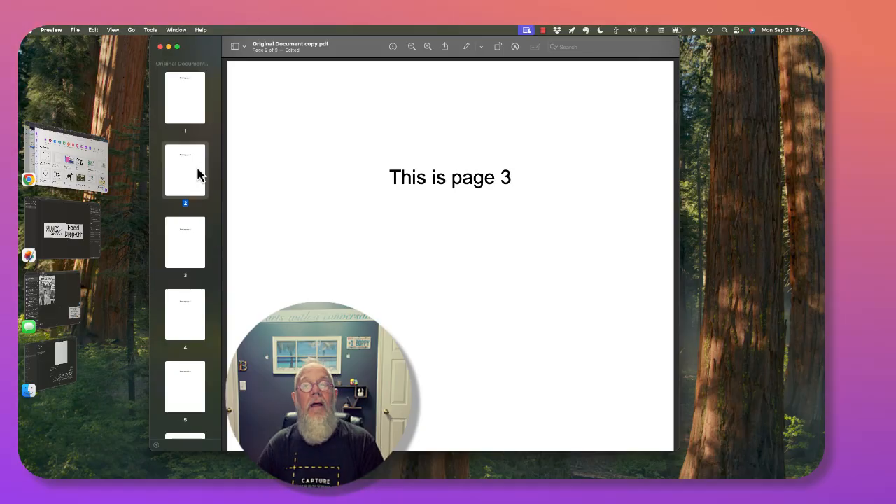
pyautogui.click(187, 110)
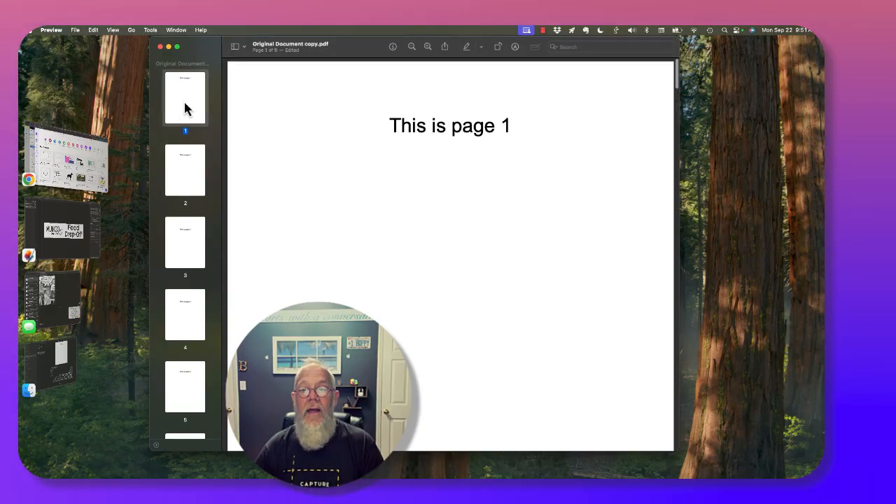
pyautogui.click(186, 168)
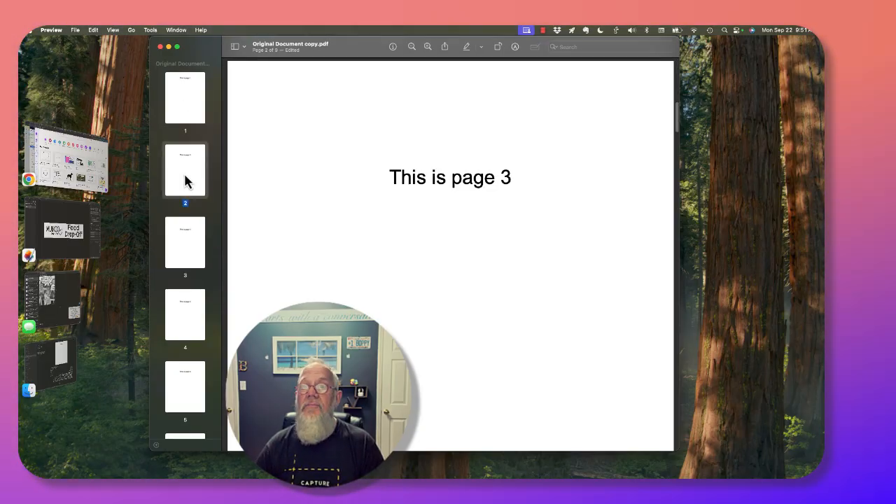
# Delete the page reading "This is page 10" near the end of the PDF copy.
pyautogui.scroll(-3, 185, 178)
pyautogui.scroll(-2, 187, 210)
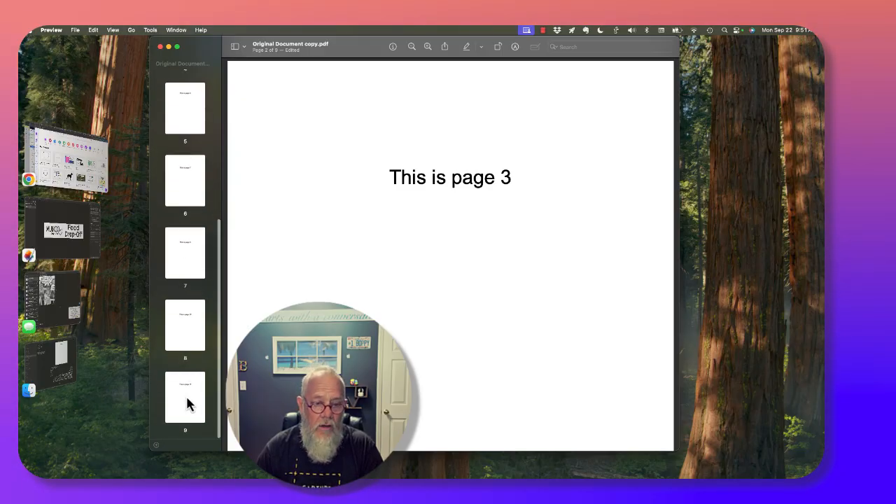
pyautogui.click(186, 341)
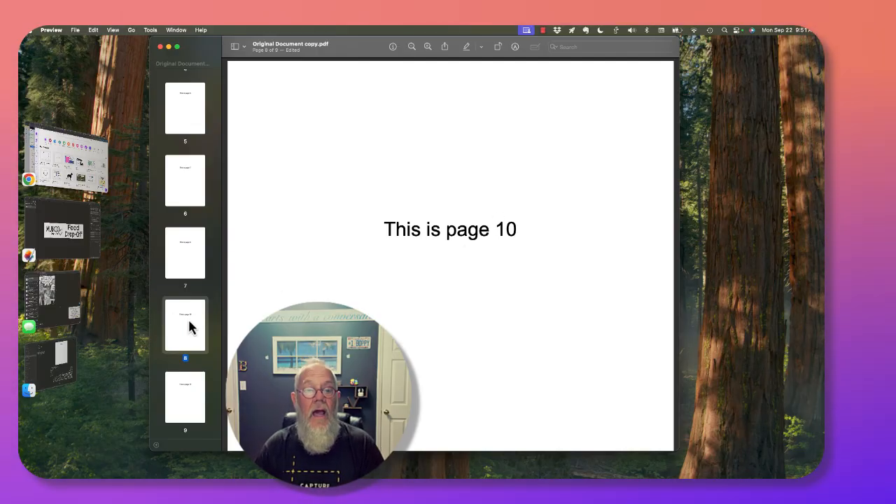
pyautogui.press('Delete')
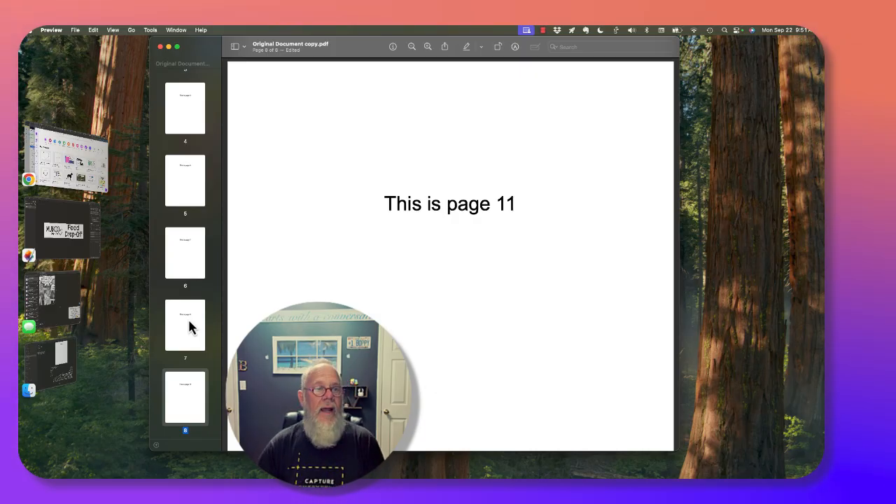
# Save the edited PDF copy and close its window.
pyautogui.click(75, 31)
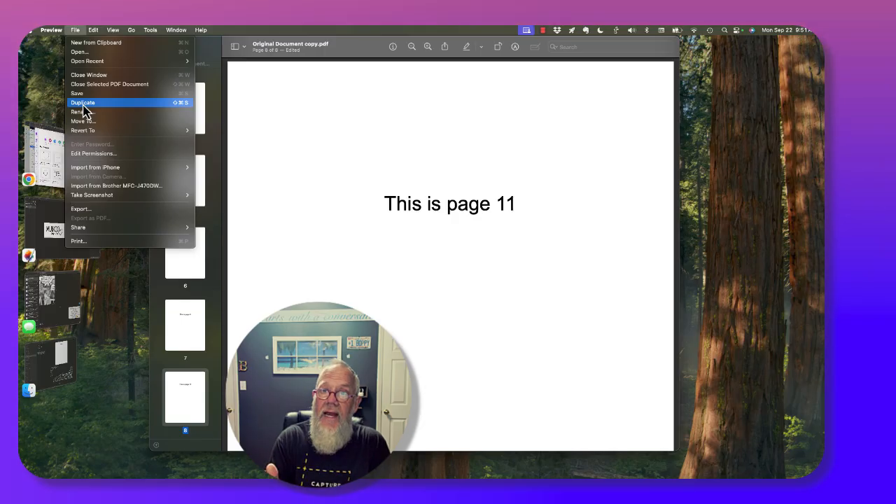
pyautogui.click(82, 94)
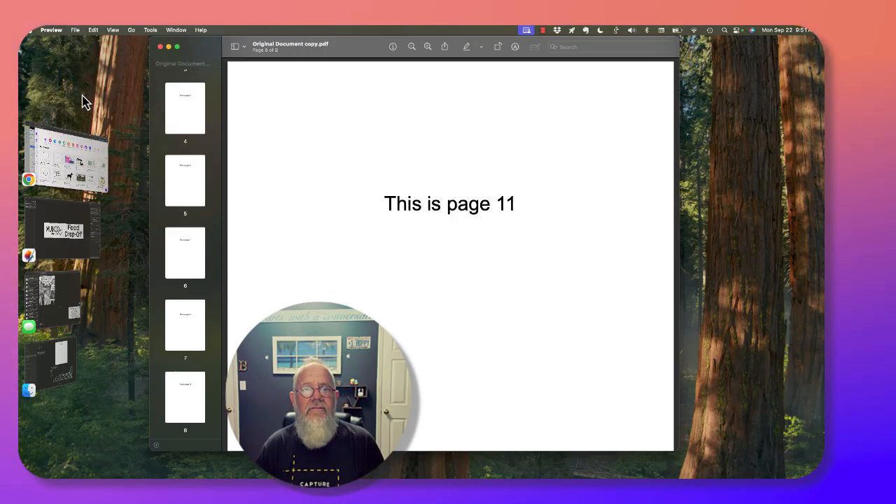
pyautogui.click(160, 47)
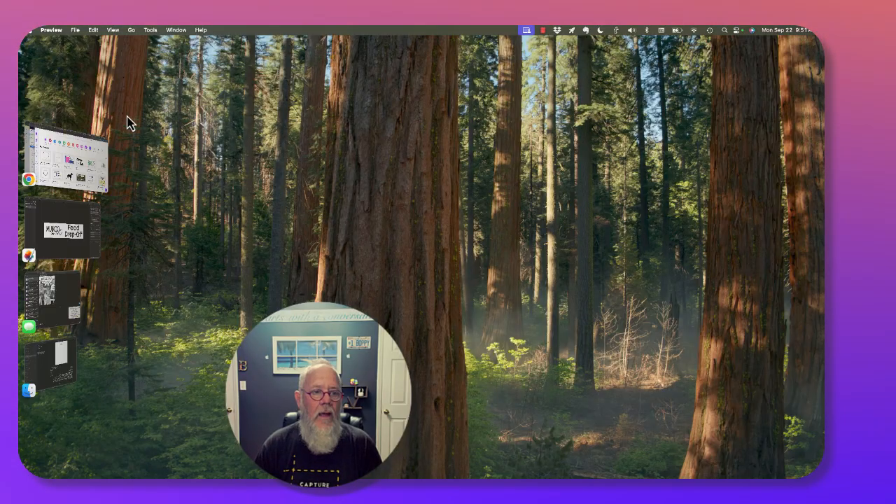
# Return to the Documents folder in Finder and examine the page count of Original Document.pdf.
pyautogui.click(49, 369)
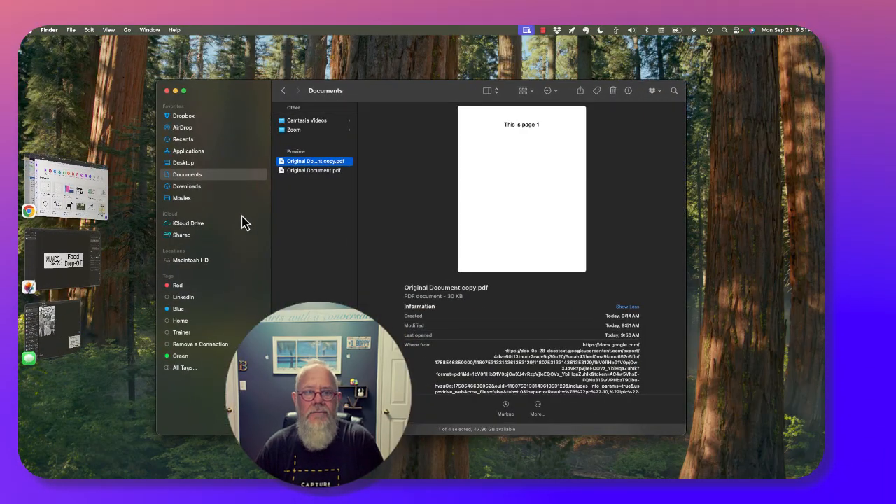
pyautogui.click(312, 171)
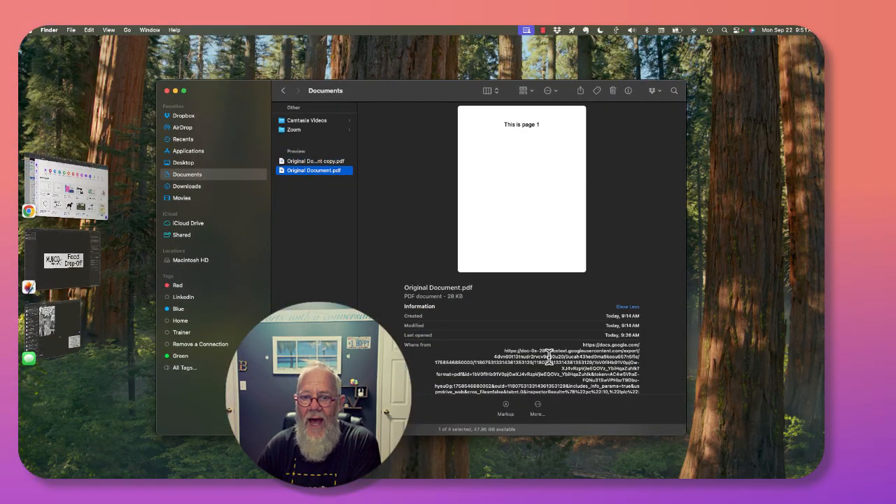
pyautogui.scroll(-5, 549, 364)
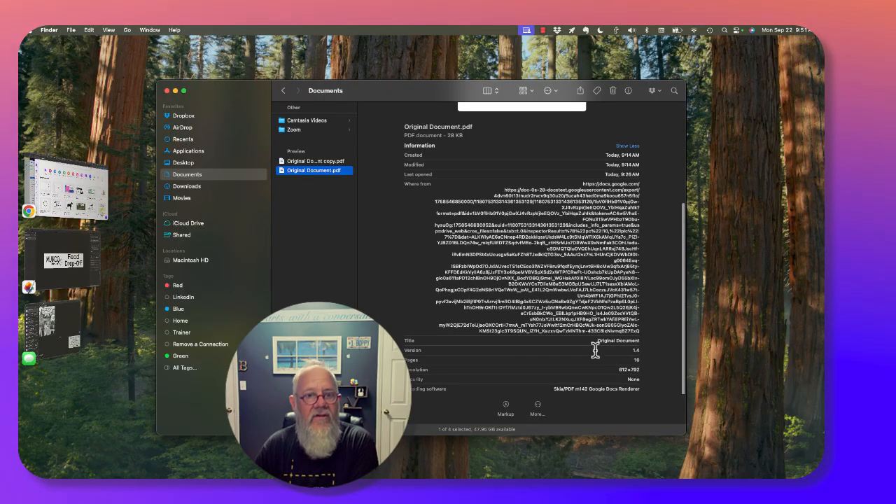
# Page through the preview of Original Document copy.pdf, examine its page count, and reselect the original PDF.
pyautogui.click(309, 162)
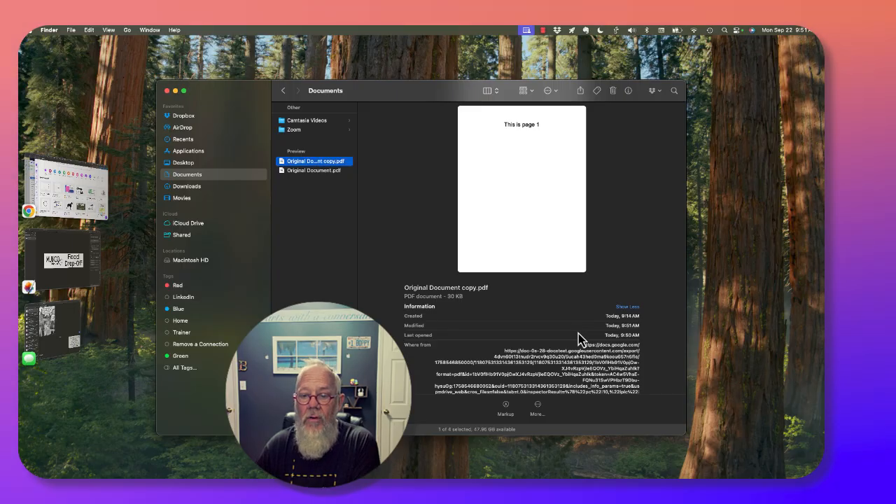
pyautogui.moveTo(530, 189)
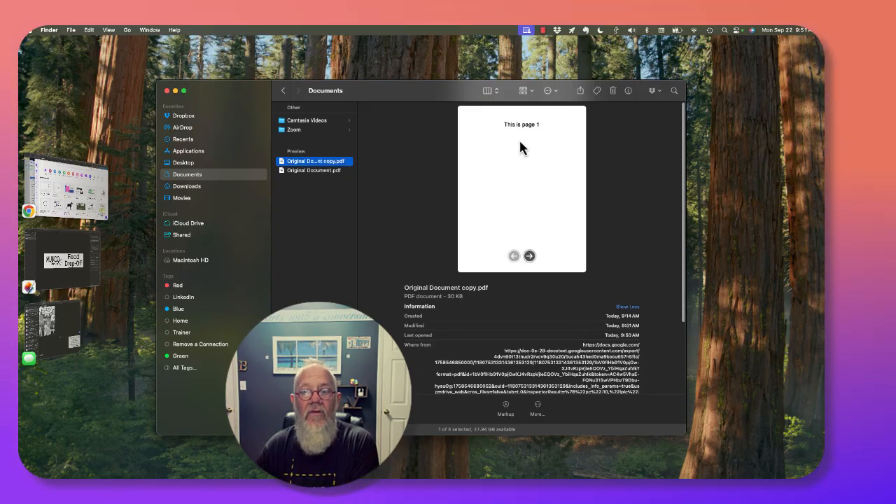
pyautogui.click(530, 256)
pyautogui.click(529, 256)
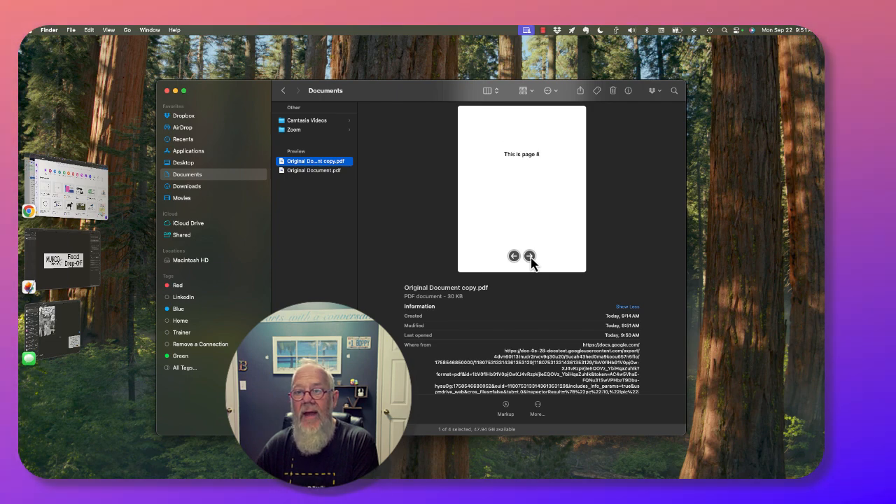
pyautogui.click(530, 256)
pyautogui.click(530, 256)
pyautogui.click(530, 256)
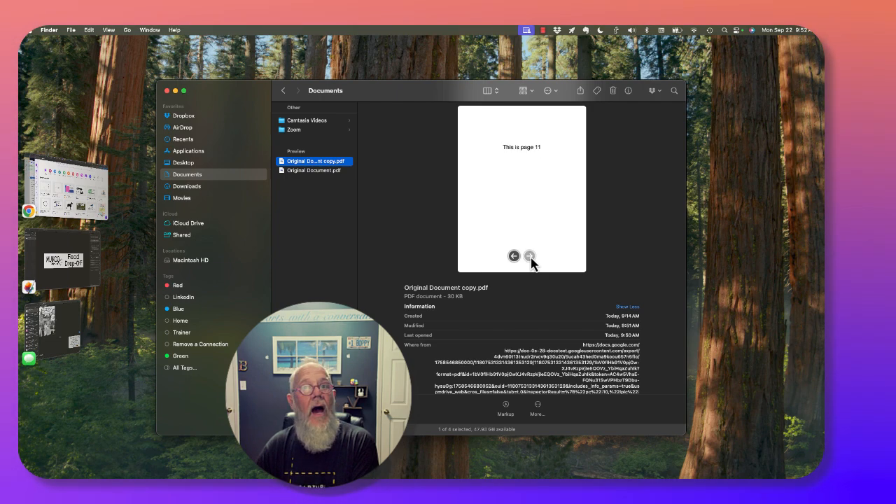
pyautogui.scroll(-5, 550, 384)
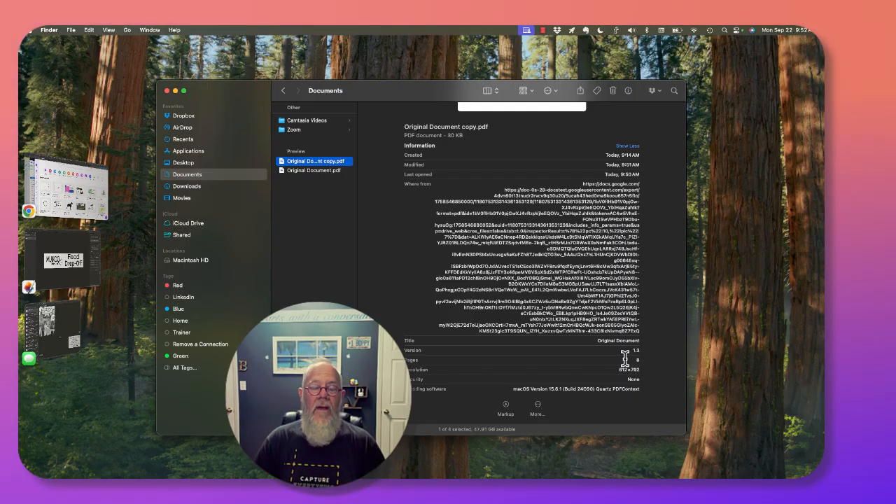
pyautogui.click(309, 171)
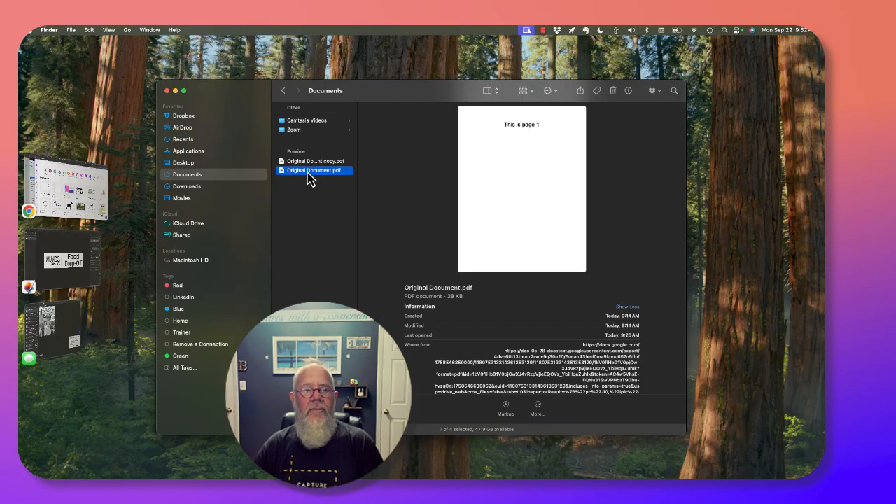
# Switch to Canva in Chrome, upload Original Document.pdf from the Documents folder, and open it for editing.
pyautogui.click(70, 190)
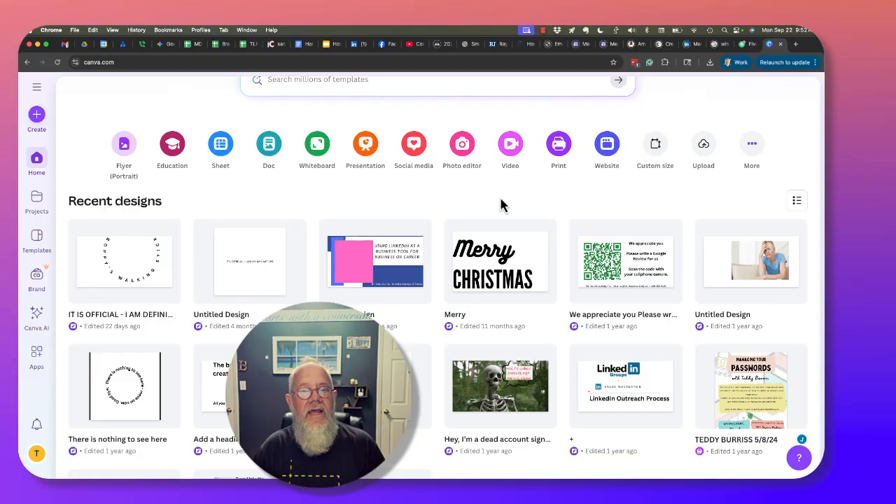
pyautogui.click(37, 114)
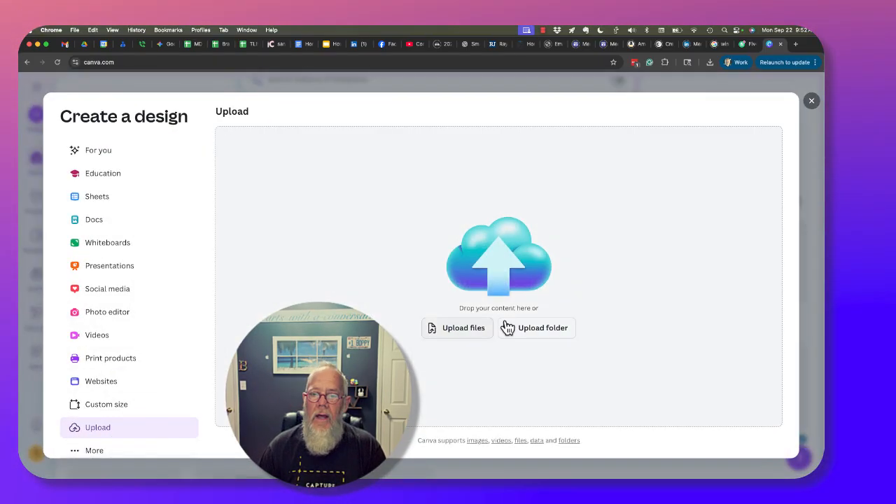
pyautogui.click(466, 330)
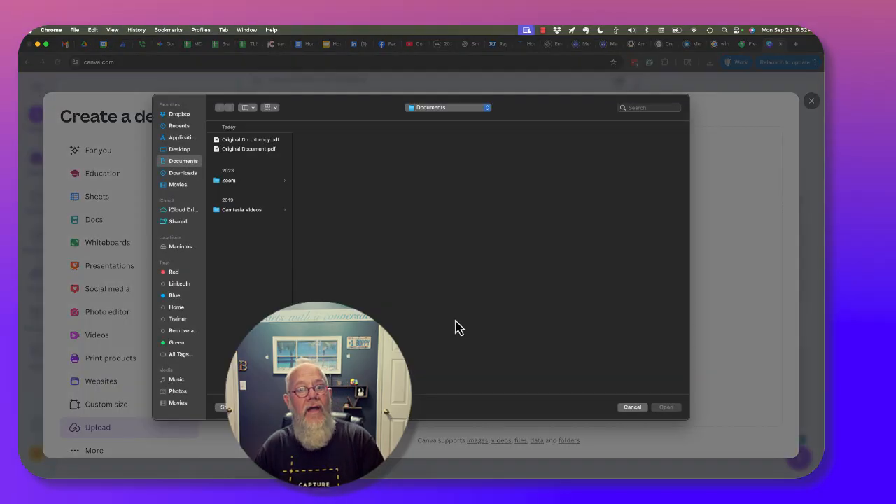
pyautogui.click(265, 149)
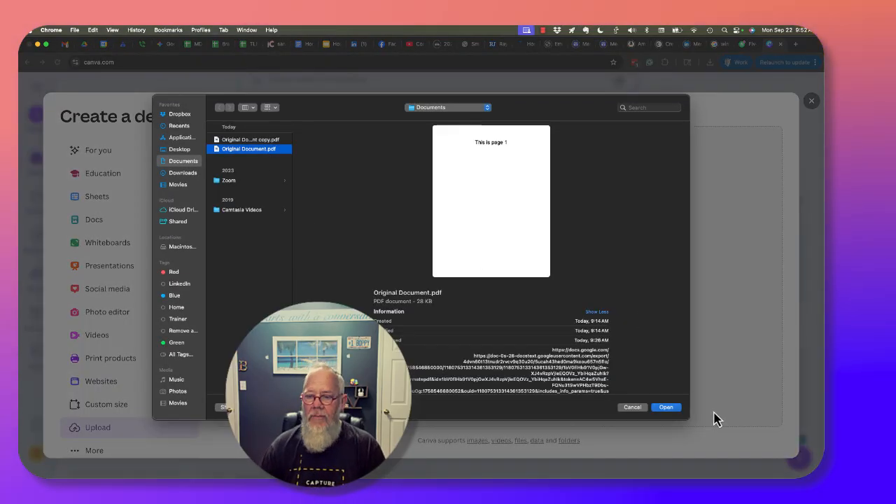
pyautogui.click(667, 409)
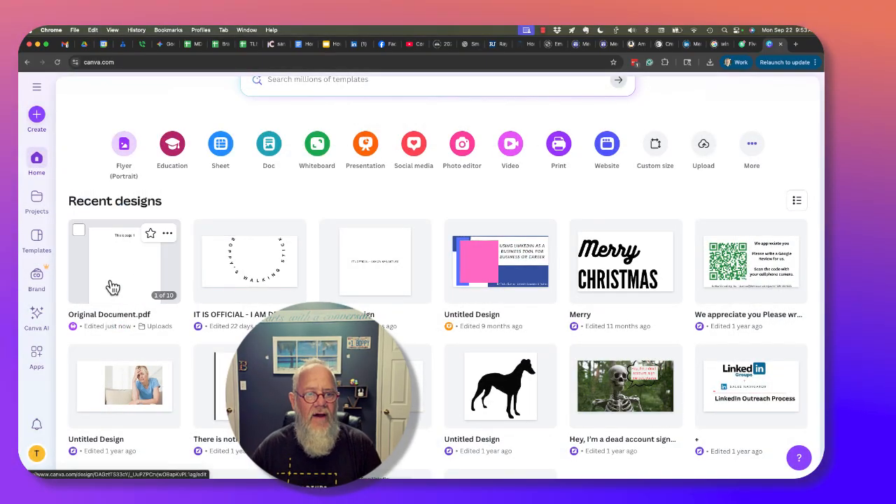
pyautogui.click(112, 287)
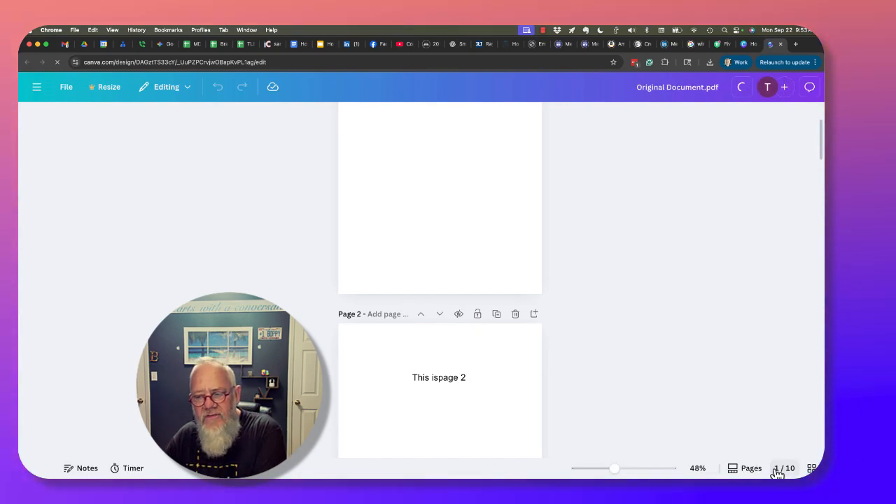
# Delete the pages reading "This ispage 2" and "This ispage 4" from the design.
pyautogui.click(416, 414)
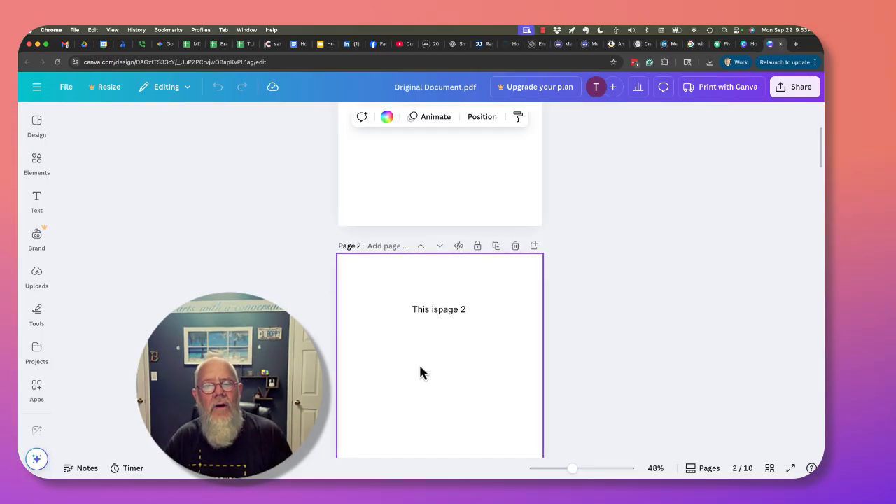
pyautogui.click(515, 246)
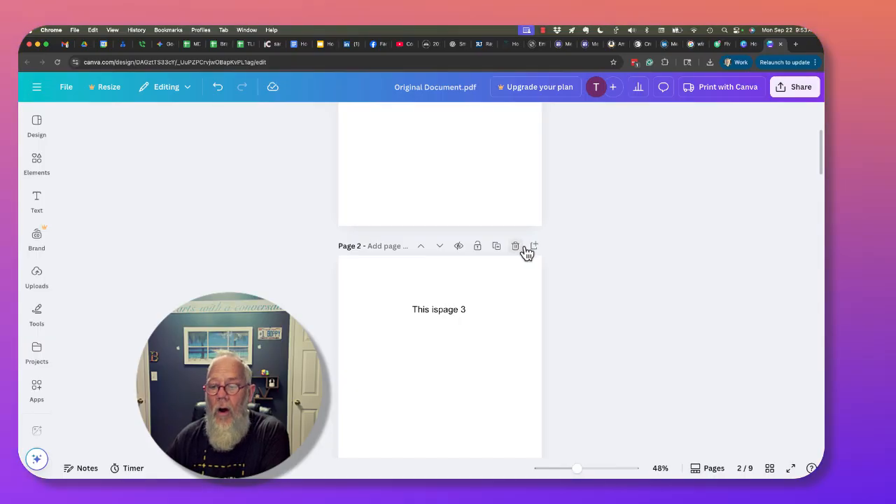
pyautogui.scroll(-5, 484, 340)
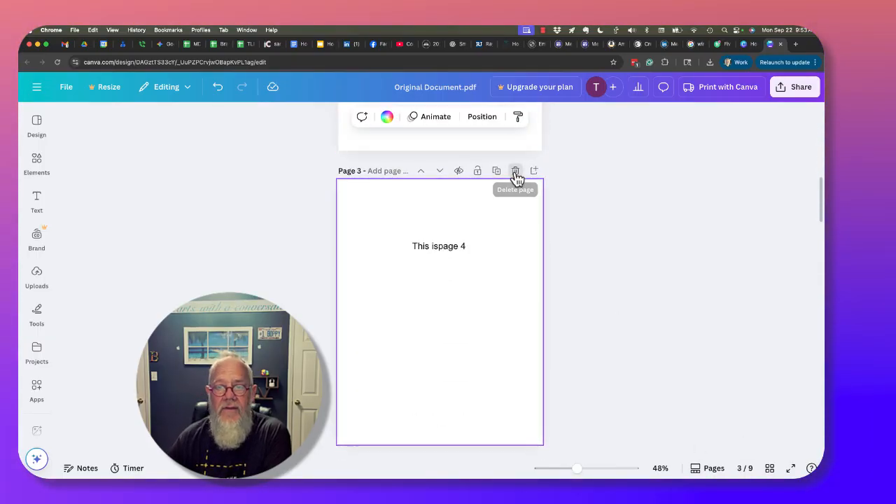
pyautogui.click(515, 172)
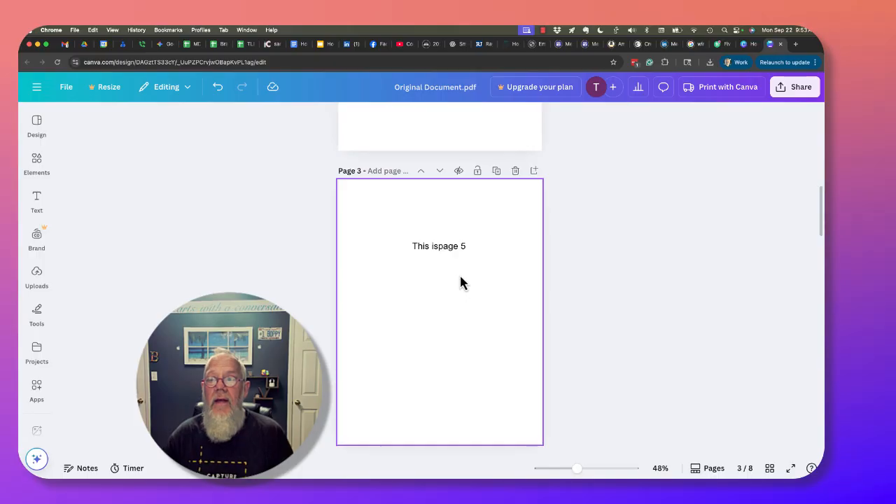
# Download all remaining pages of the design as a PDF Print file.
pyautogui.click(795, 90)
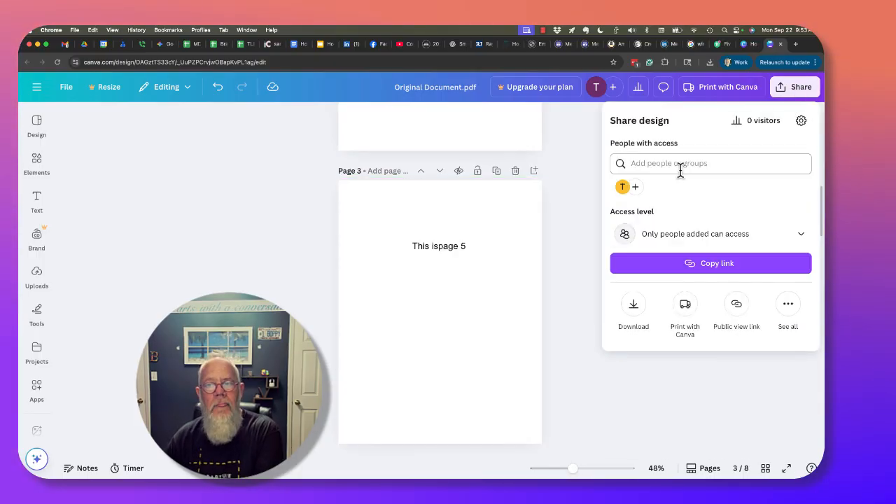
pyautogui.click(635, 309)
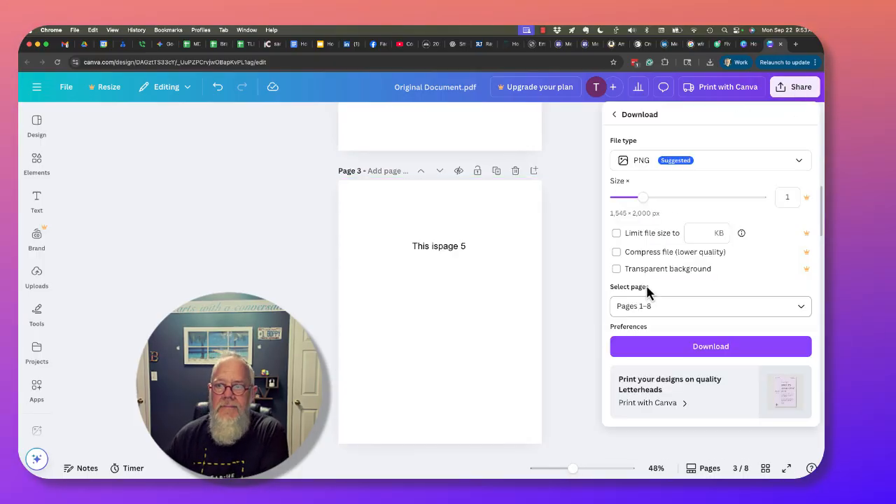
pyautogui.click(653, 166)
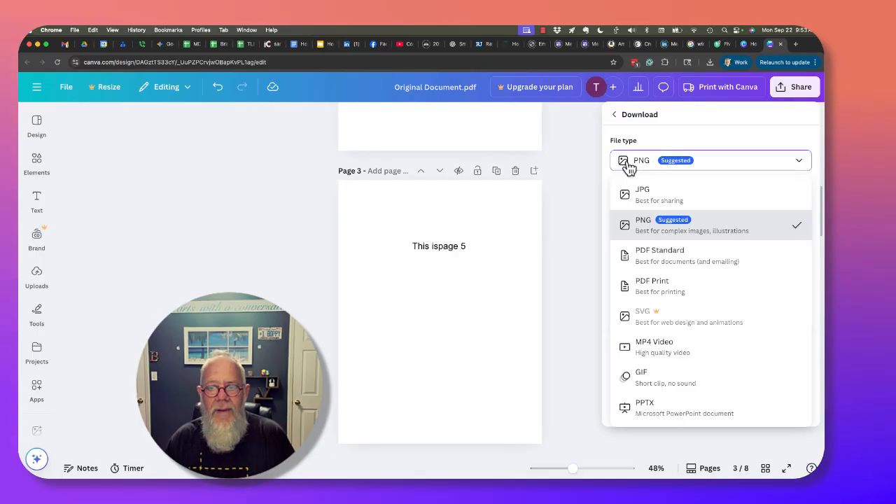
pyautogui.click(666, 291)
pyautogui.click(706, 346)
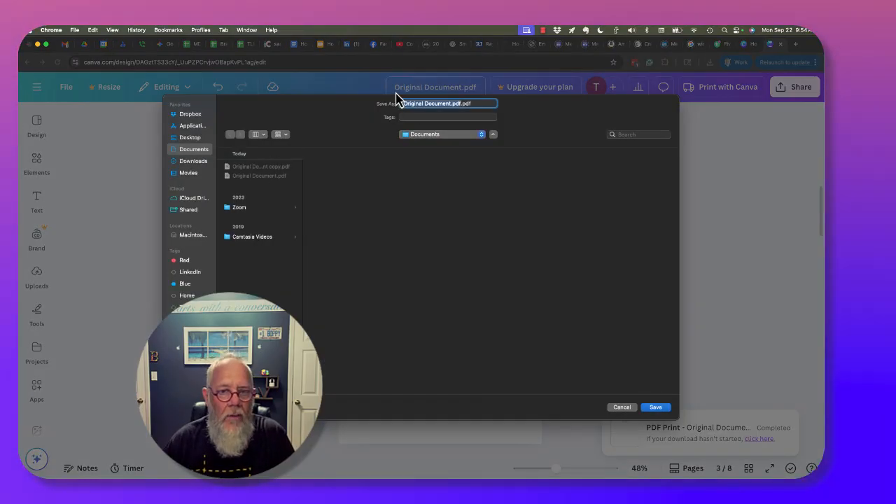
# Prefix the download's file name with "Canva edit - " and save it in the Documents folder.
pyautogui.click(406, 105)
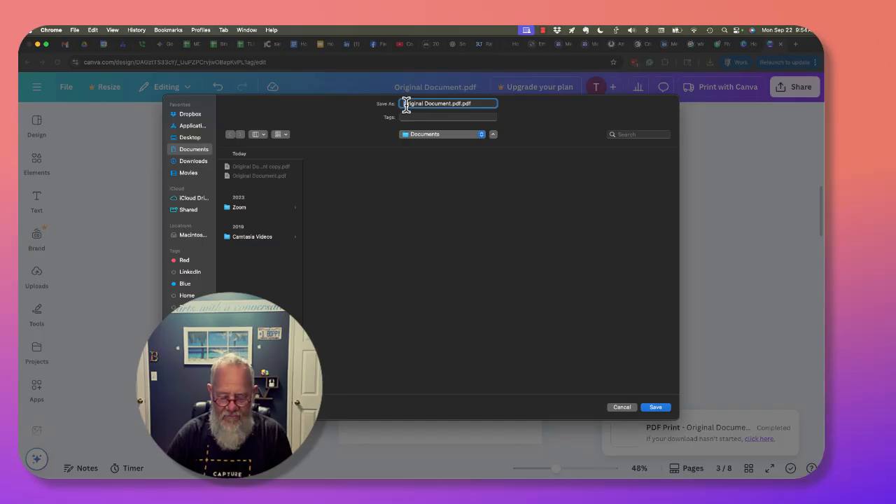
pyautogui.write('Canva edit -')
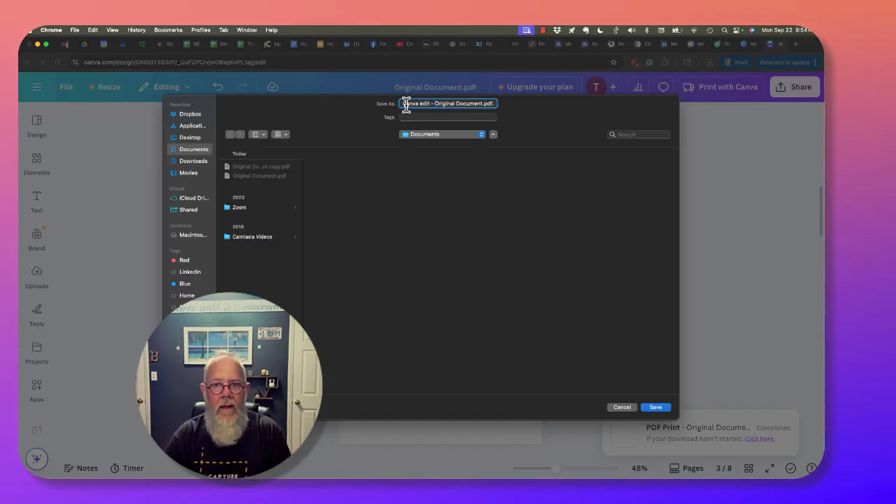
pyautogui.click(656, 407)
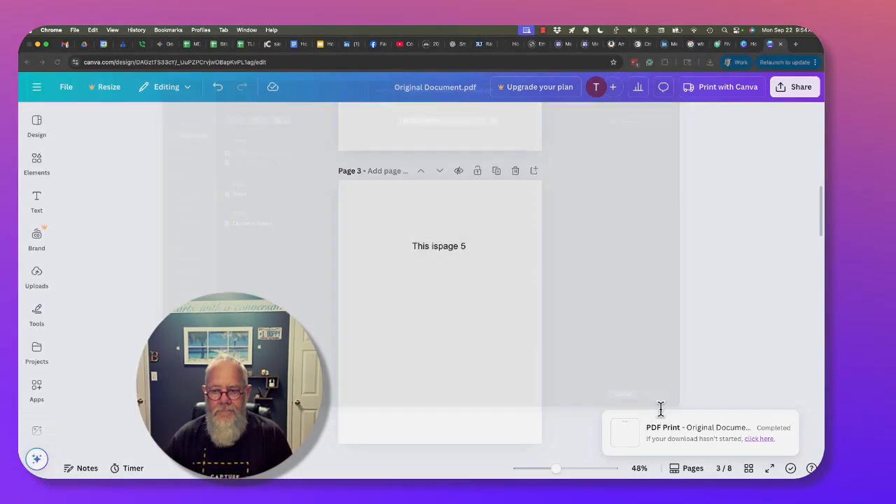
# Close the design, return to Finder, and compare the page counts of Original Document.pdf and the Canva-edited PDF.
pyautogui.click(780, 45)
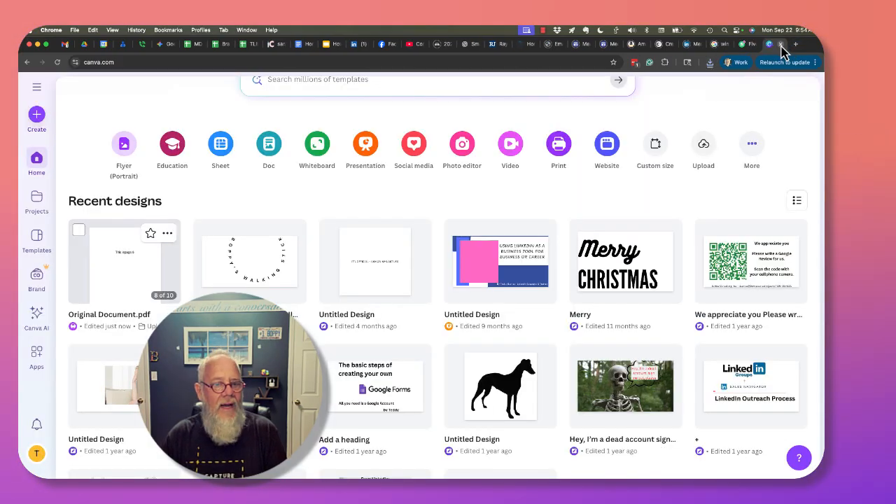
pyautogui.click(67, 188)
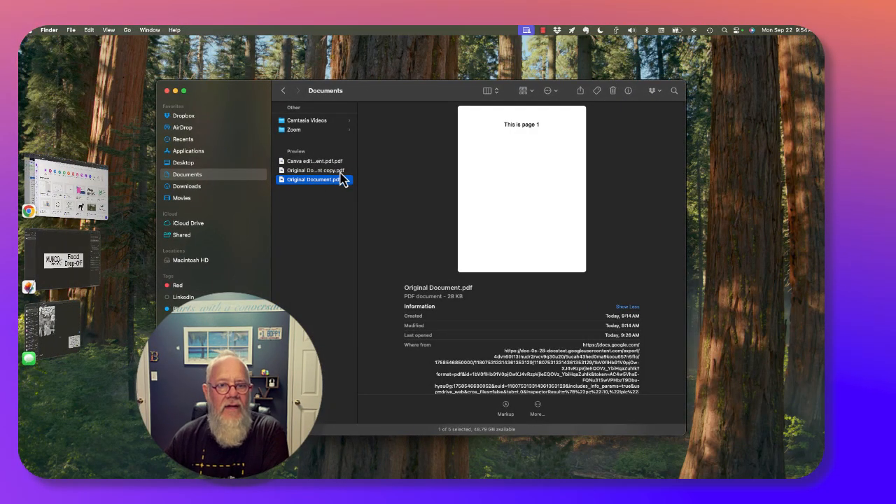
pyautogui.scroll(-10, 494, 333)
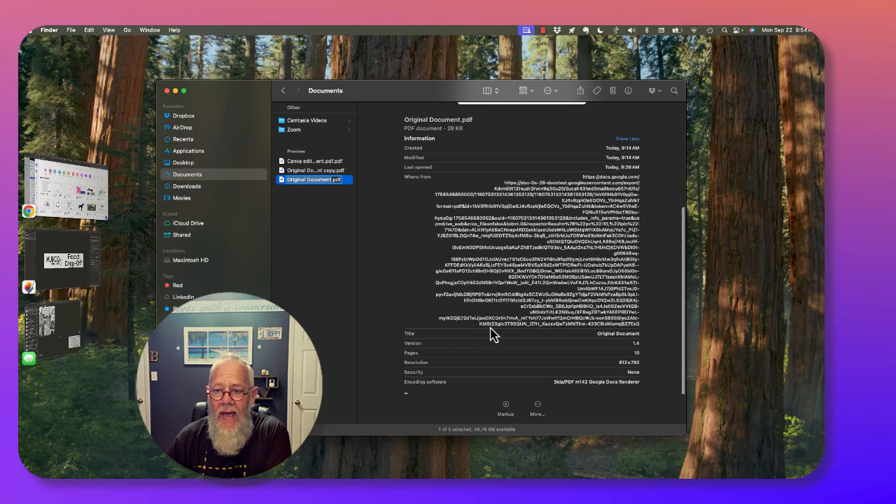
pyautogui.click(310, 162)
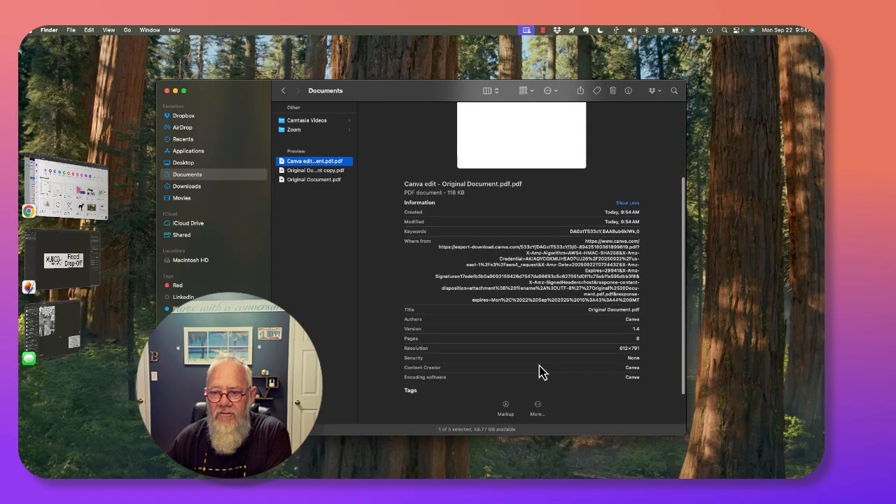